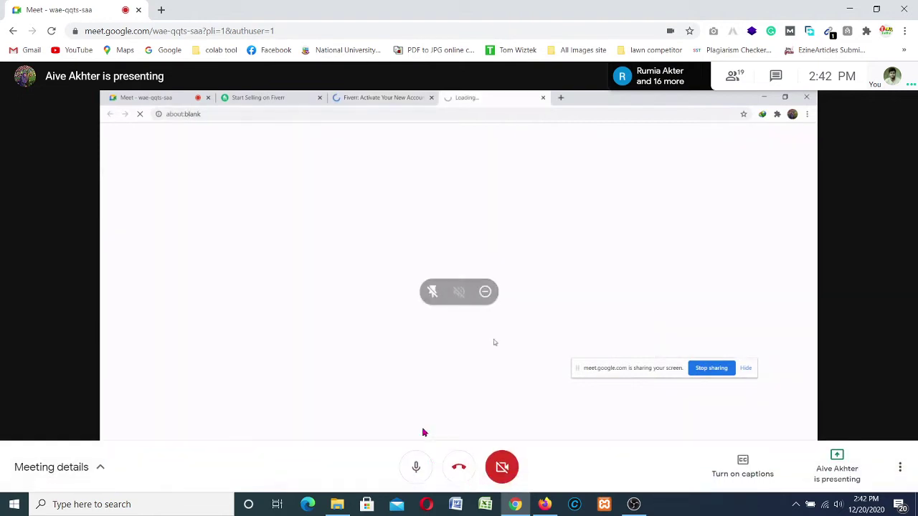
- Mute the microphone in the meeting and turn it back on
left_click(415, 467)
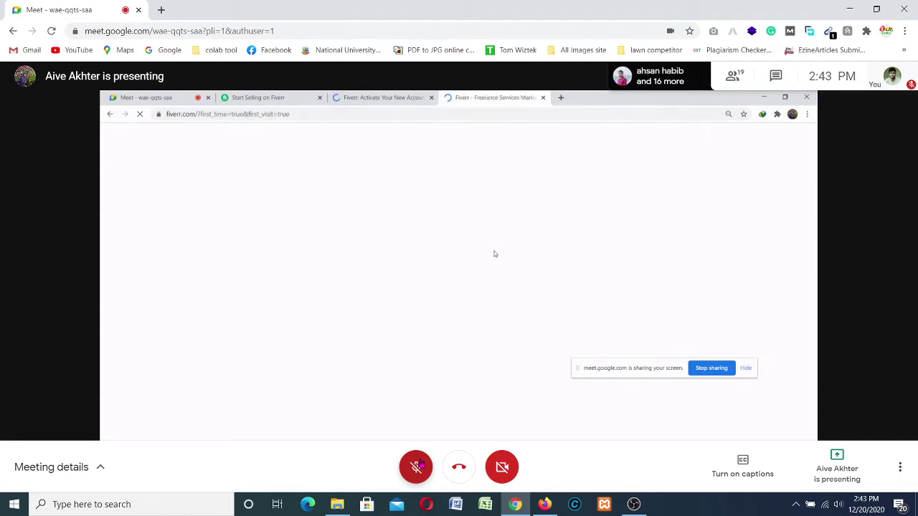
key("ctrl+d")
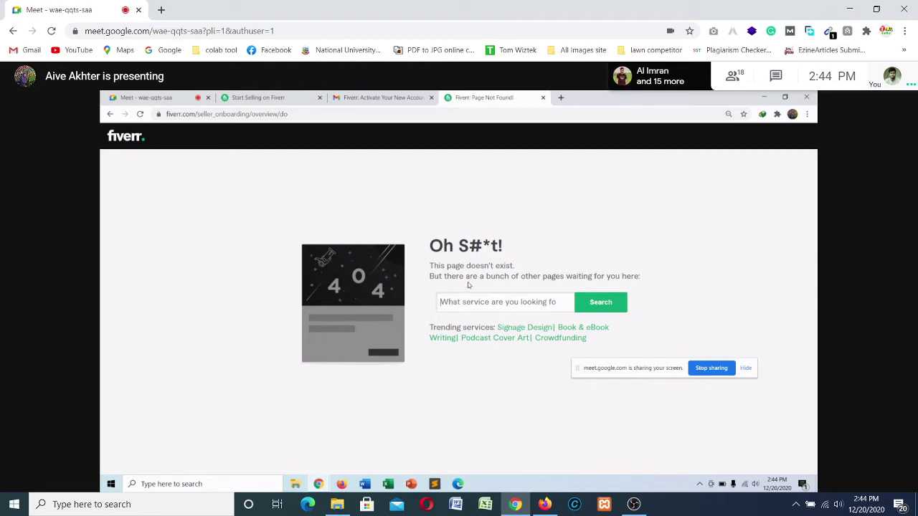
type("w")
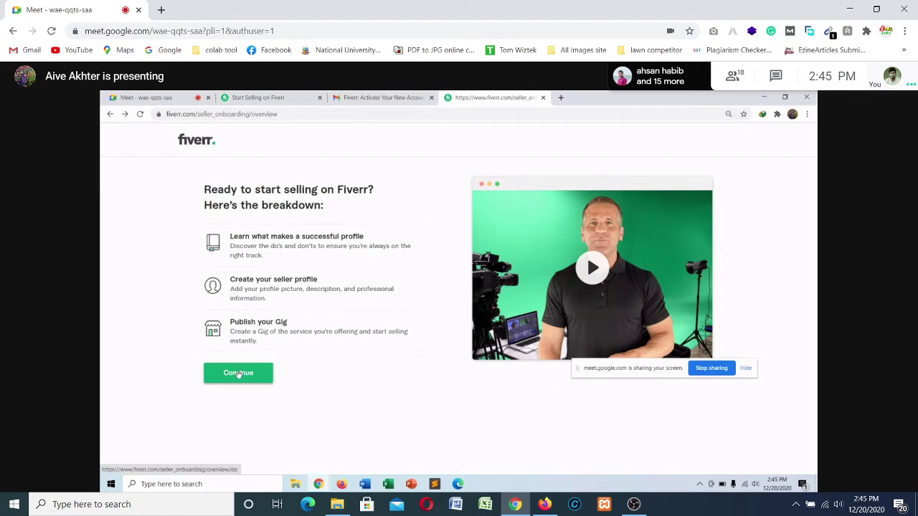
- Continue through the Fiverr seller overview, successful profile and things-to-avoid pages to the Personal Info form
left_click(238, 373)
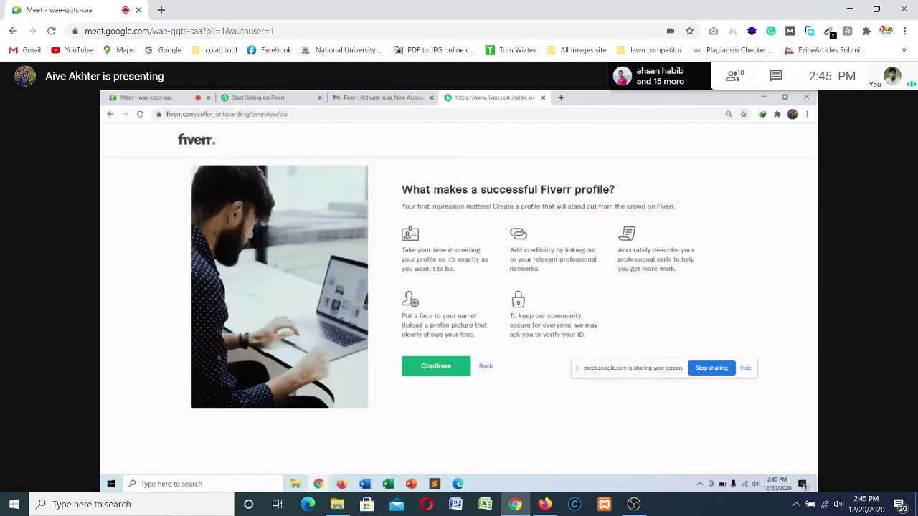
left_click(428, 370)
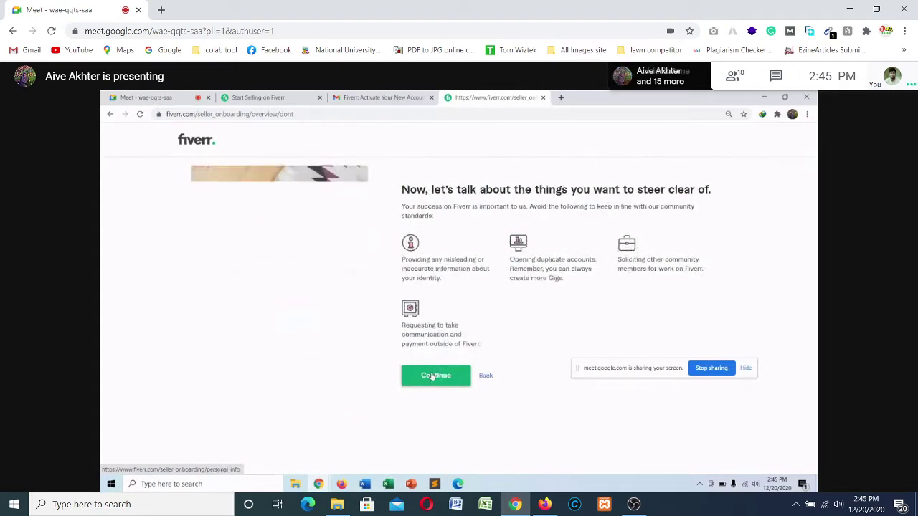
left_click(432, 376)
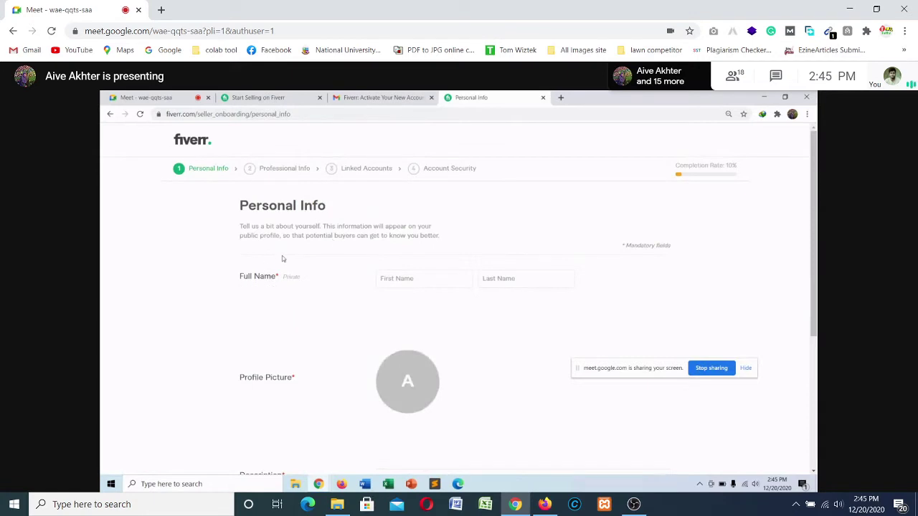
- Enter the seller's first and last name in the Full Name fields
left_click(415, 279)
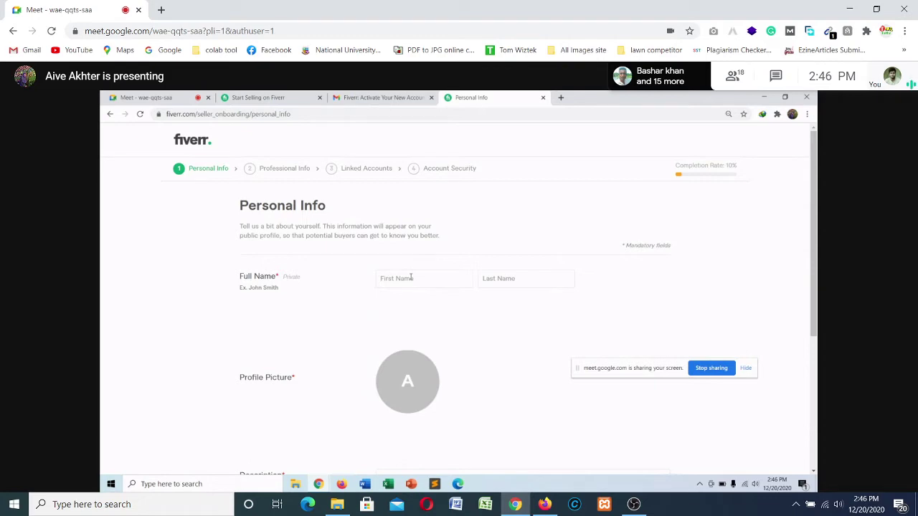
type("Ai")
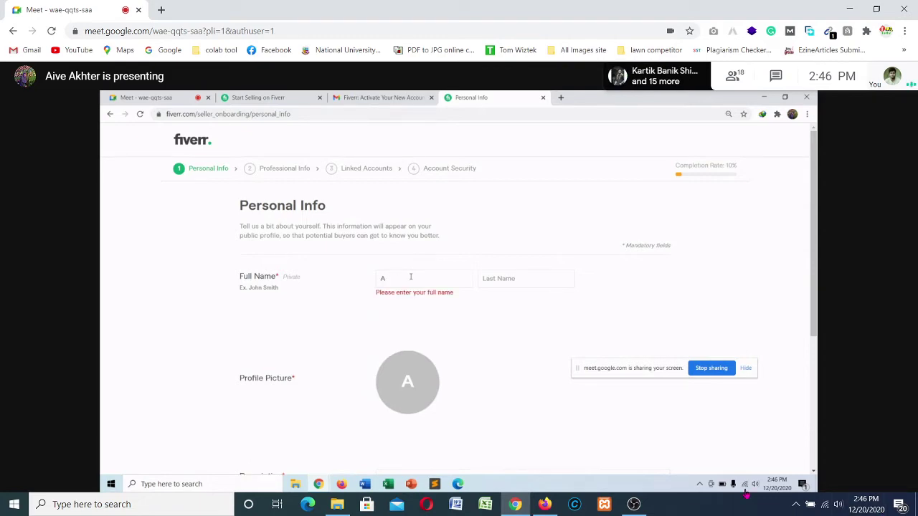
type("vd")
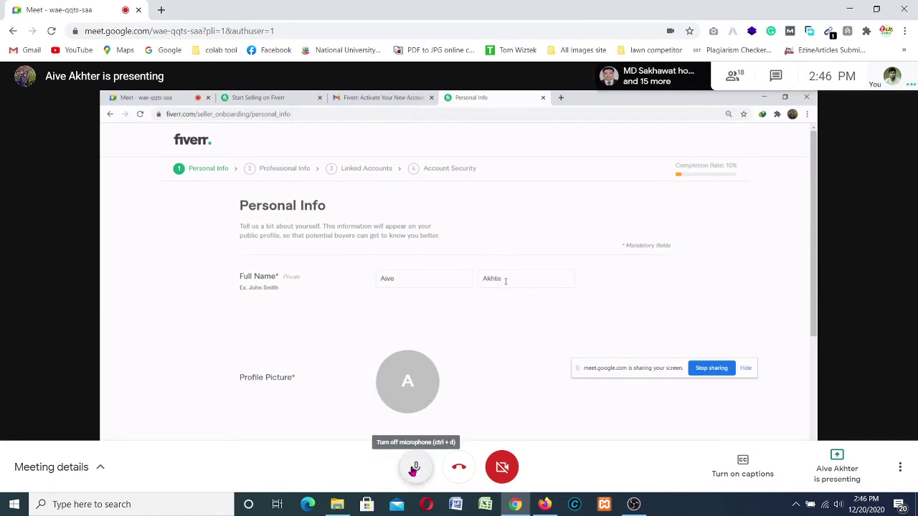
- Start the description with the seller's name and "I am professional Web Designer and Developer with four year experience", toggling the meeting microphone in between
scroll(450, 282, "down", 1)
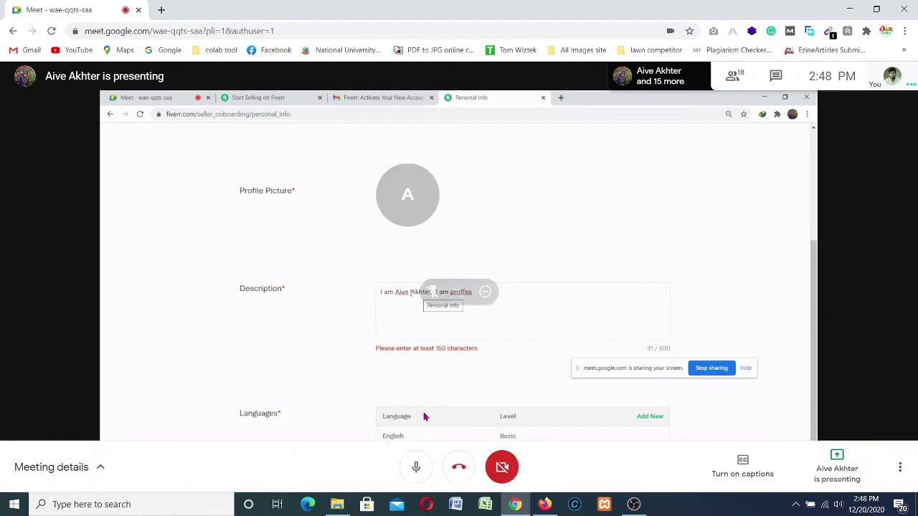
left_click(417, 467)
mouse_move(644, 505)
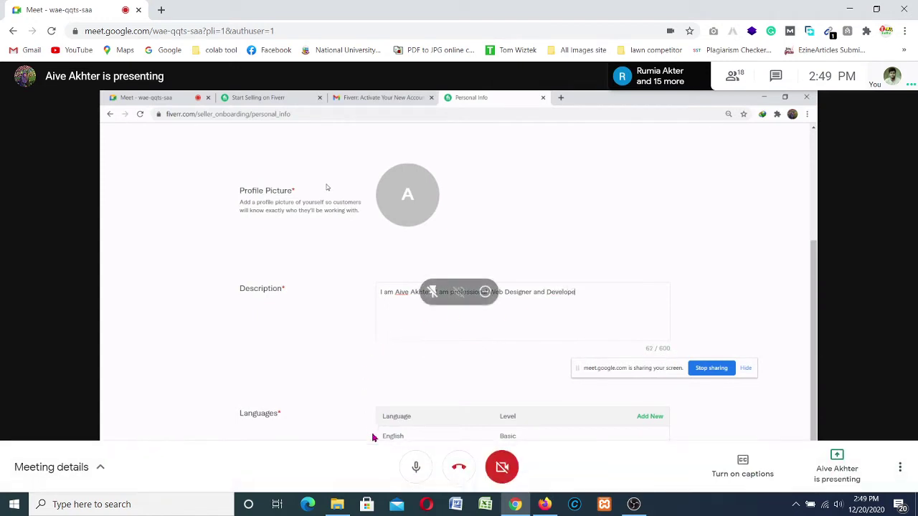
left_click(415, 465)
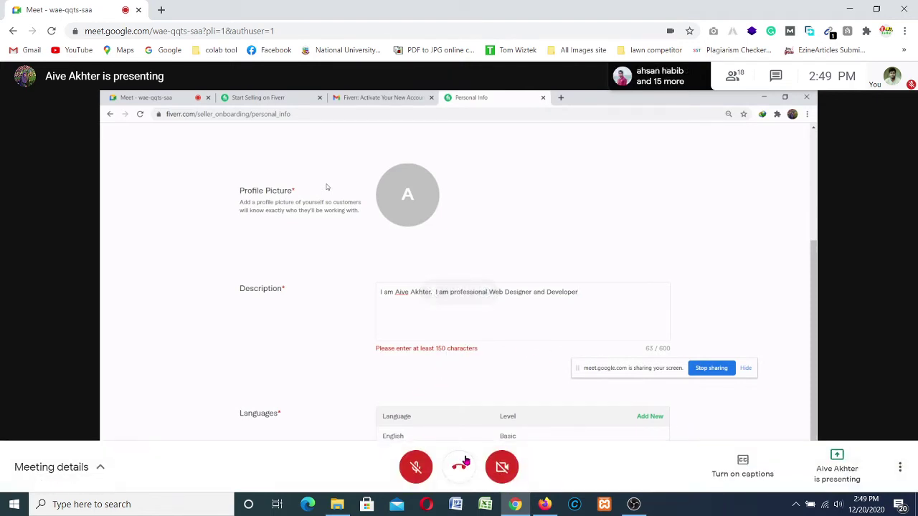
left_click(416, 465)
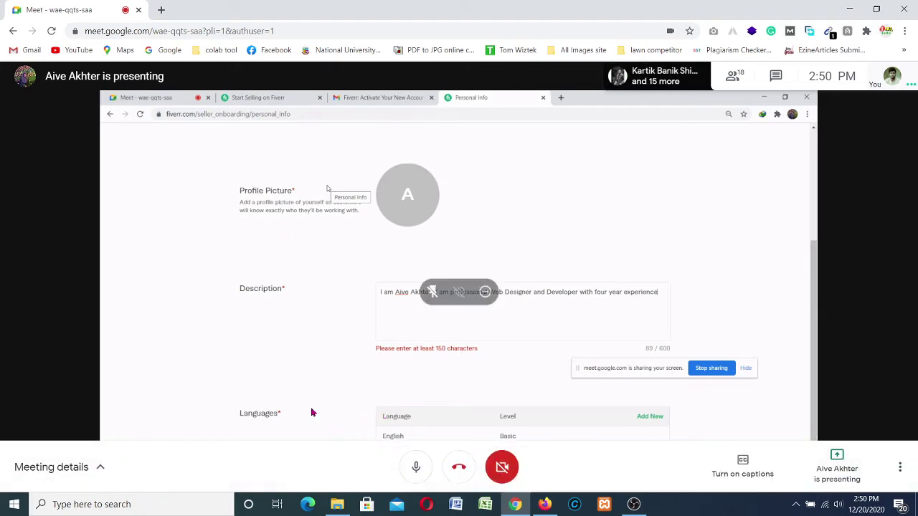
- Continue the description with "I can make your professional business Website. I am expert in HTML", muting the meeting microphone for part of it
type(". I can make your proff")
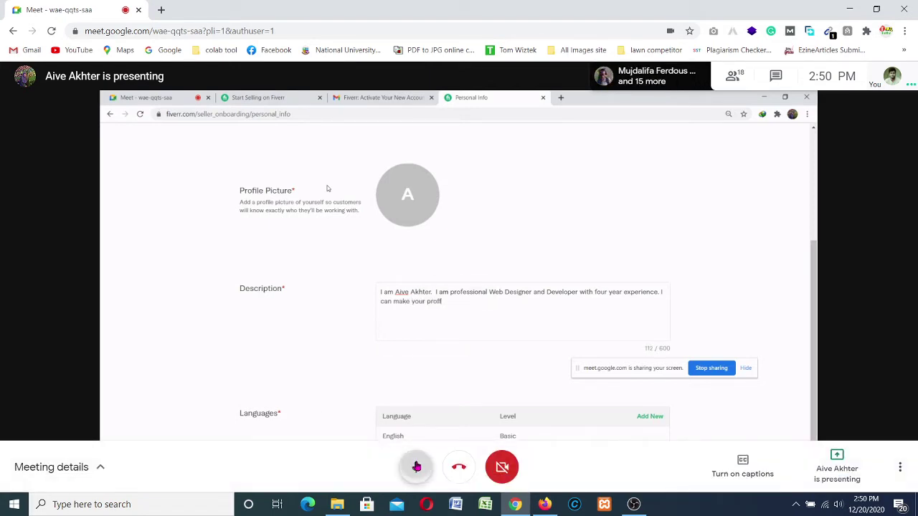
left_click(416, 467)
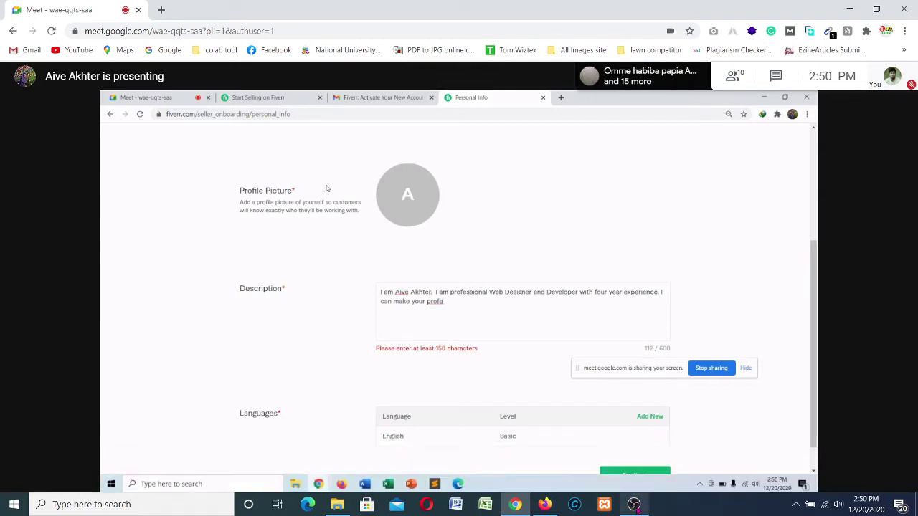
mouse_move(635, 505)
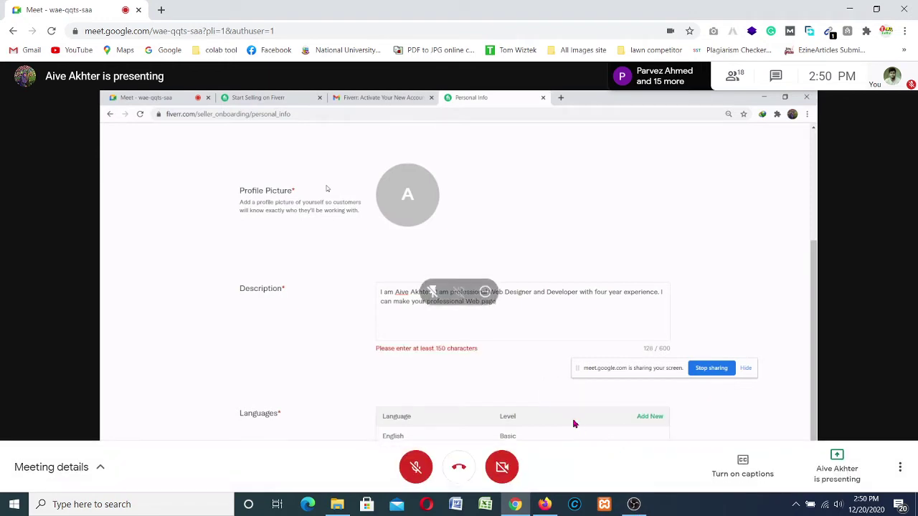
left_click(411, 476)
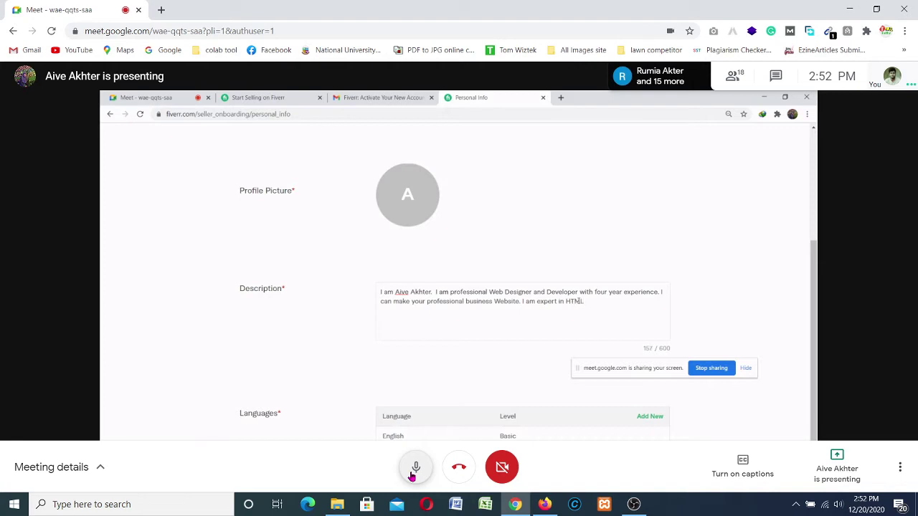
- Write the experience as "4 year" and extend the skills with "CSS, Bootstrap, JavaScript, WordPress.", leaving the meeting microphone muted
left_click(415, 469)
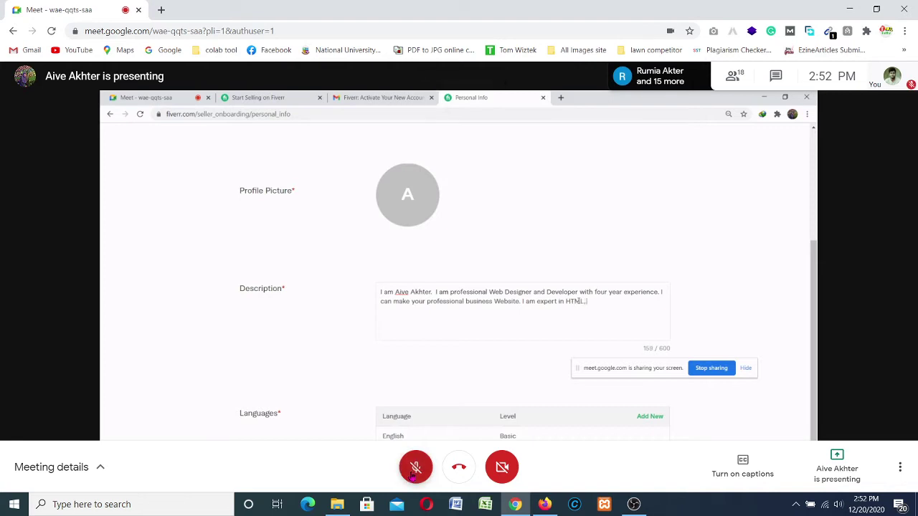
left_click(412, 476)
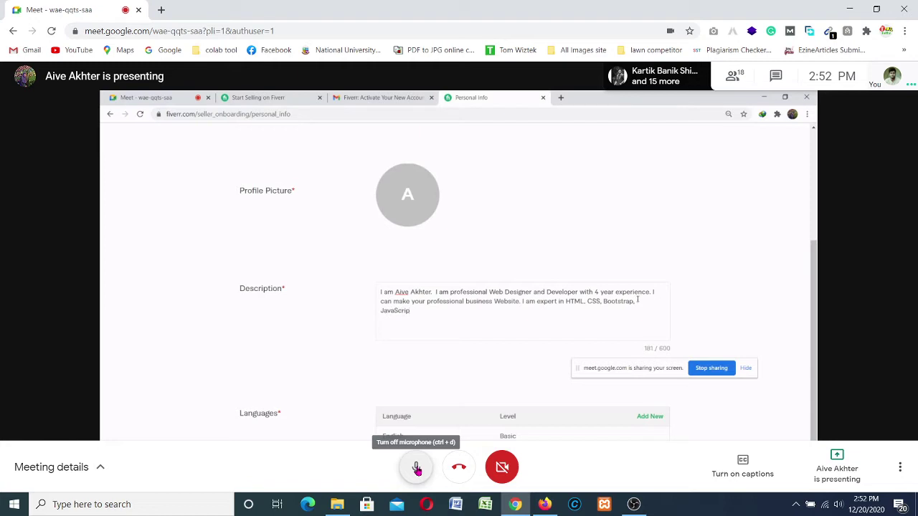
left_click(417, 469)
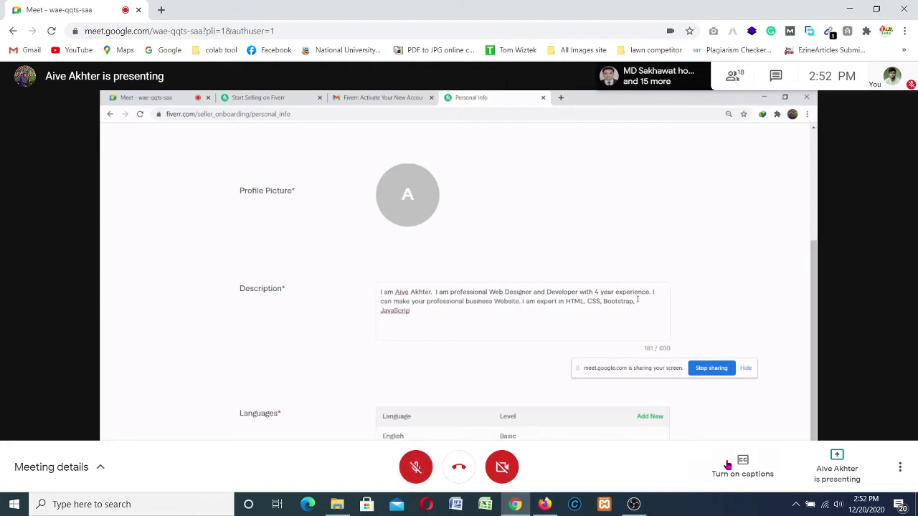
type("t,")
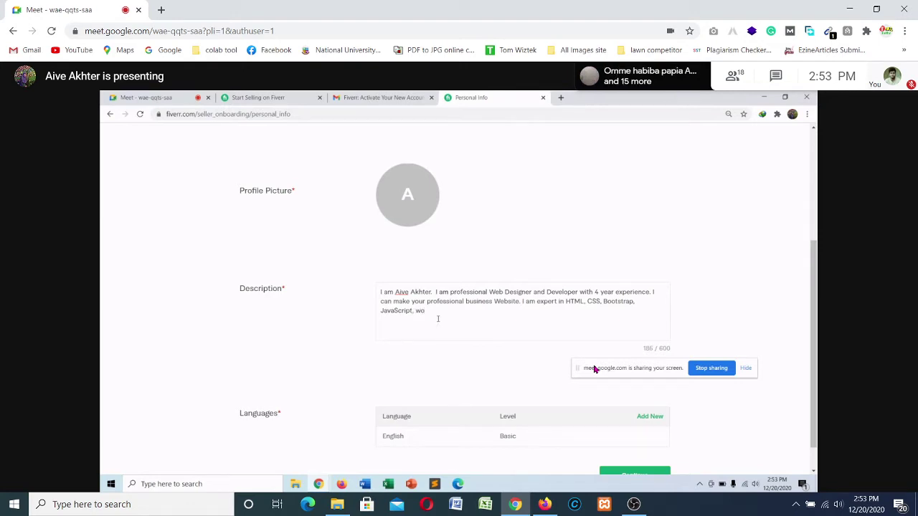
mouse_move(423, 313)
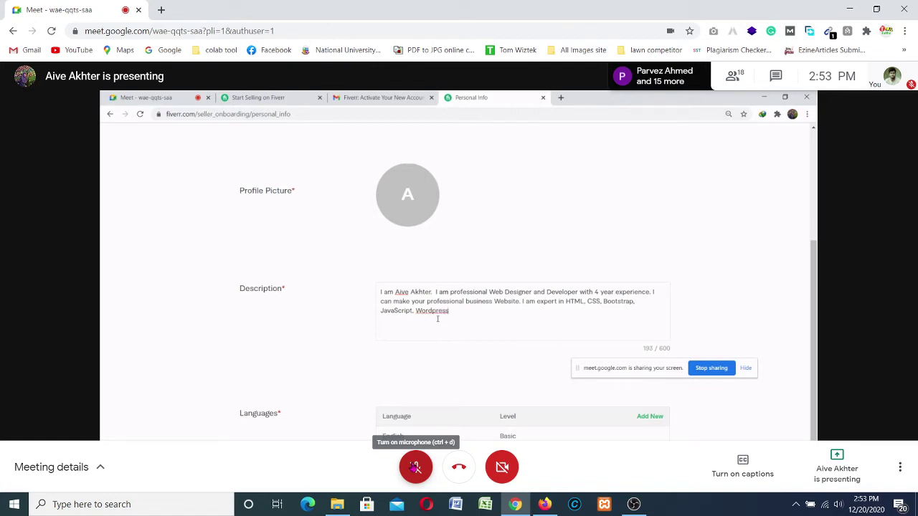
left_click(415, 467)
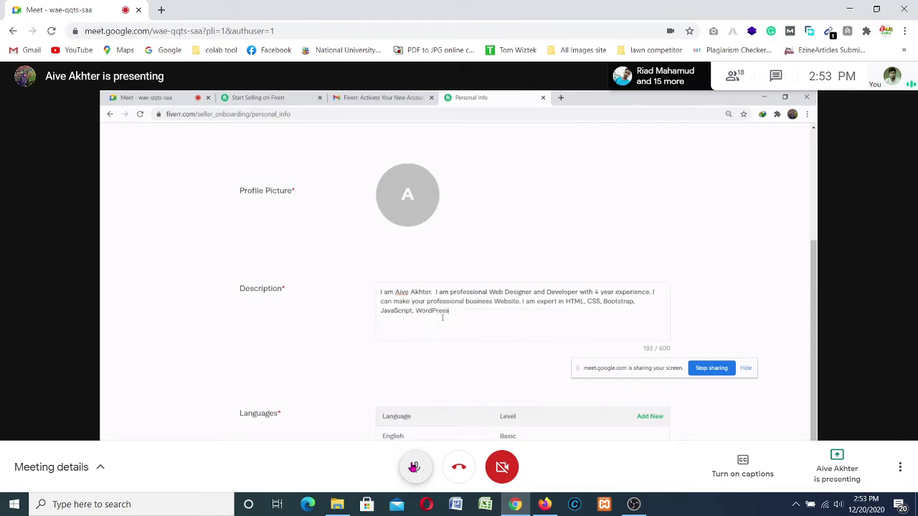
left_click(414, 467)
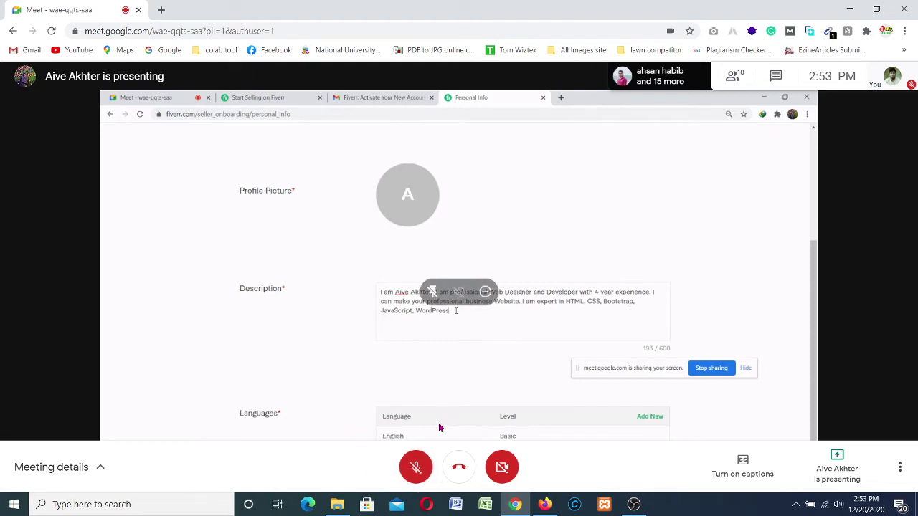
left_click(407, 469)
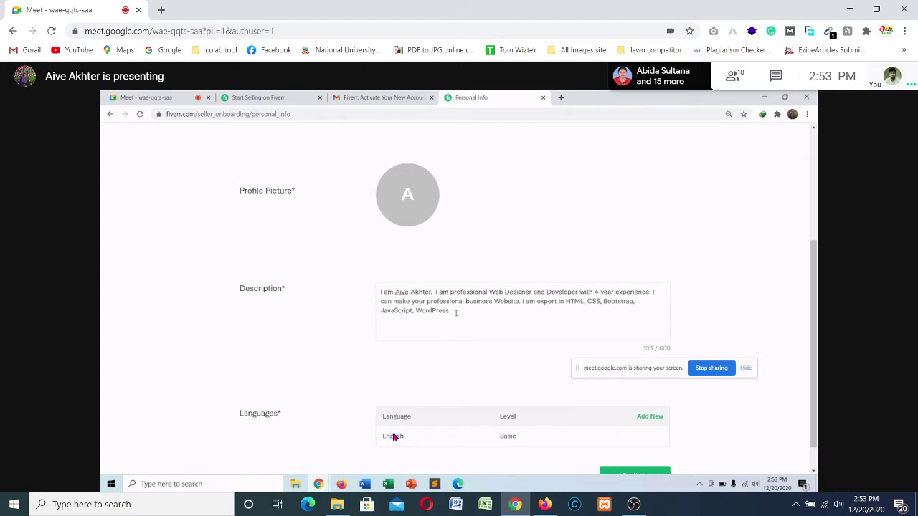
left_click(410, 466)
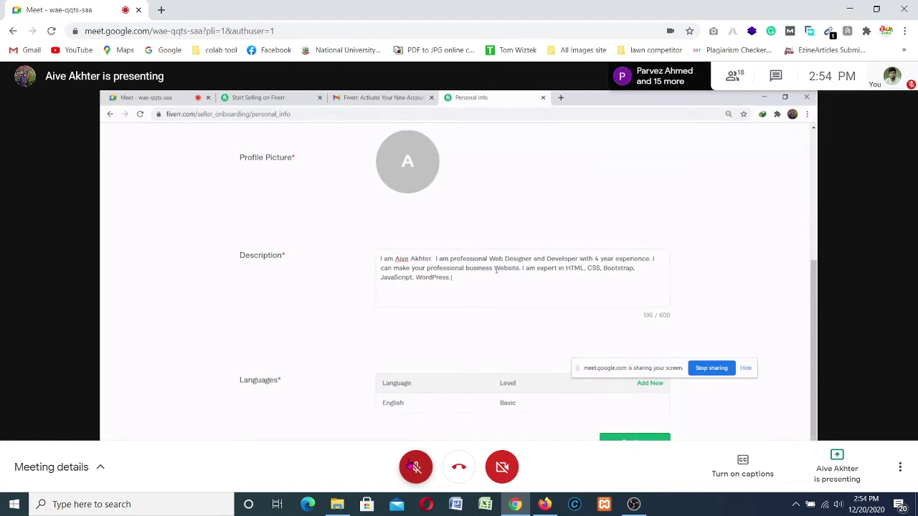
- Add "I will give" to the description, mute the meeting microphone again and check the recording in OBS
left_click(409, 477)
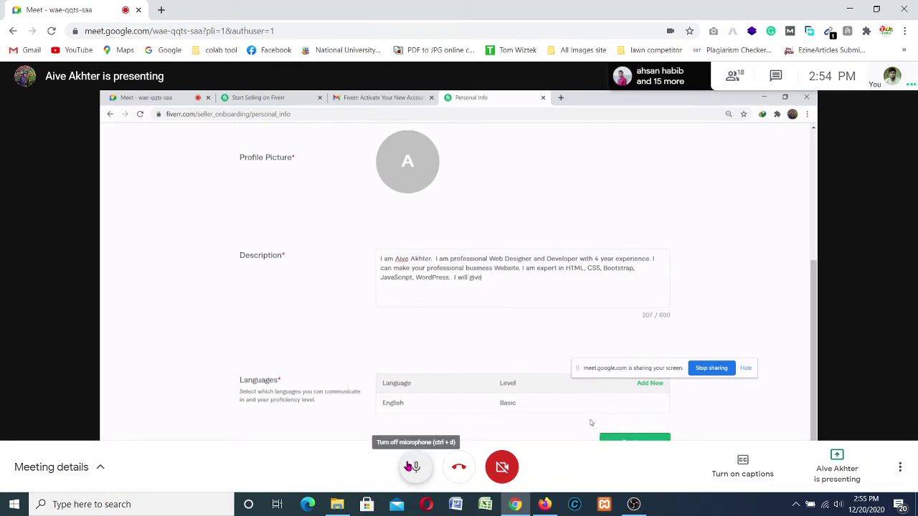
left_click(410, 466)
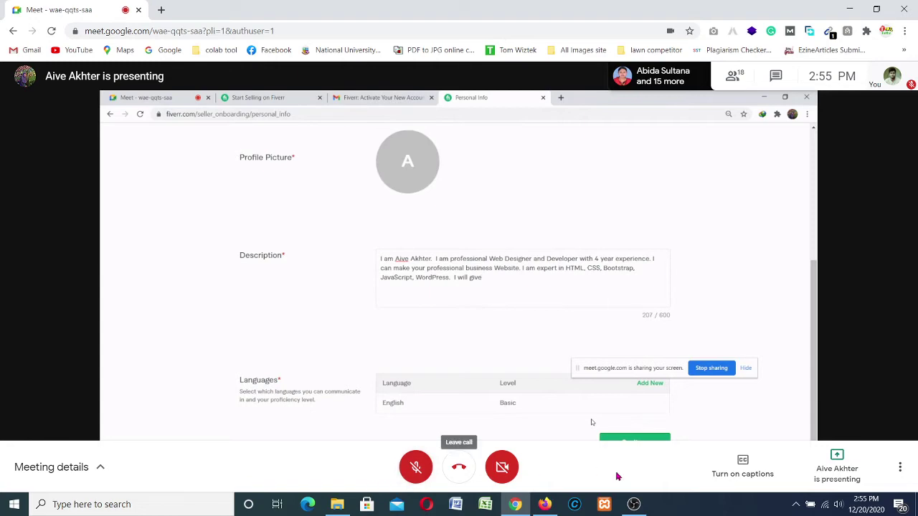
left_click(634, 504)
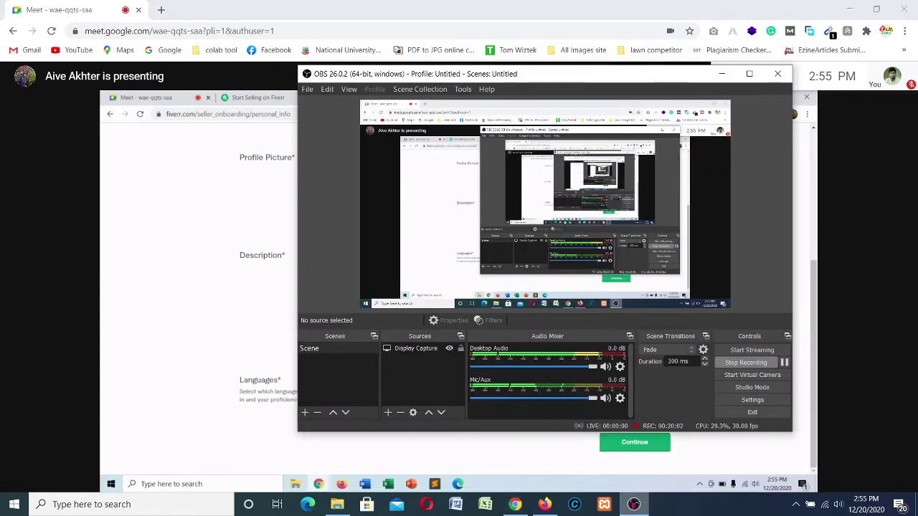
left_click(634, 504)
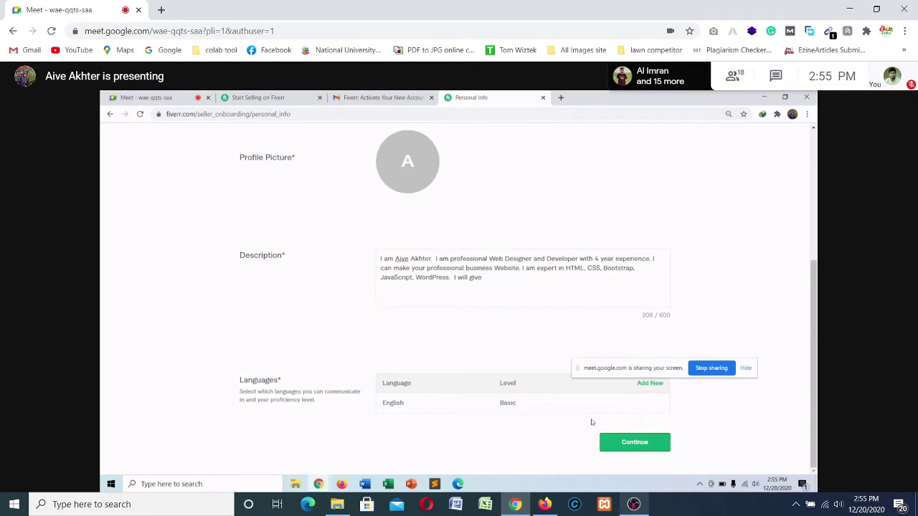
- Complete the description's last sentence with "your project on time." and unmute the meeting microphone
type("our proje")
mouse_move(508, 397)
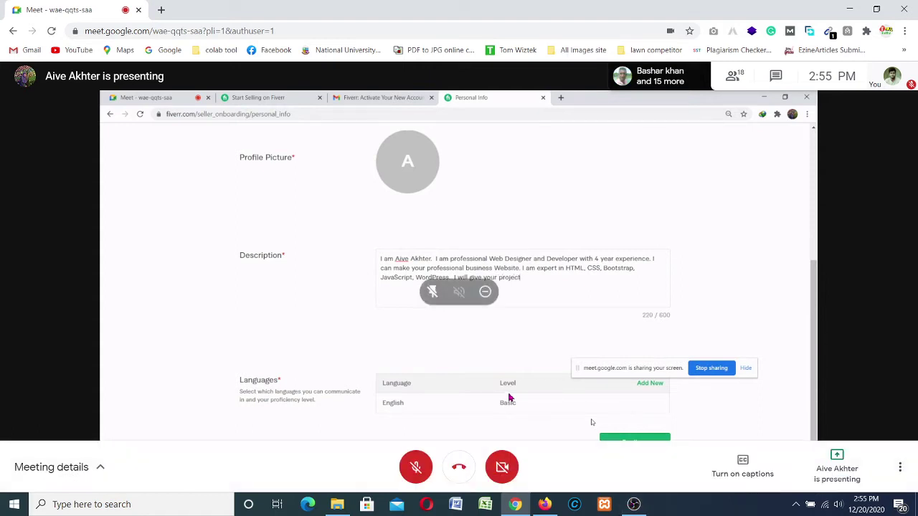
type("in time")
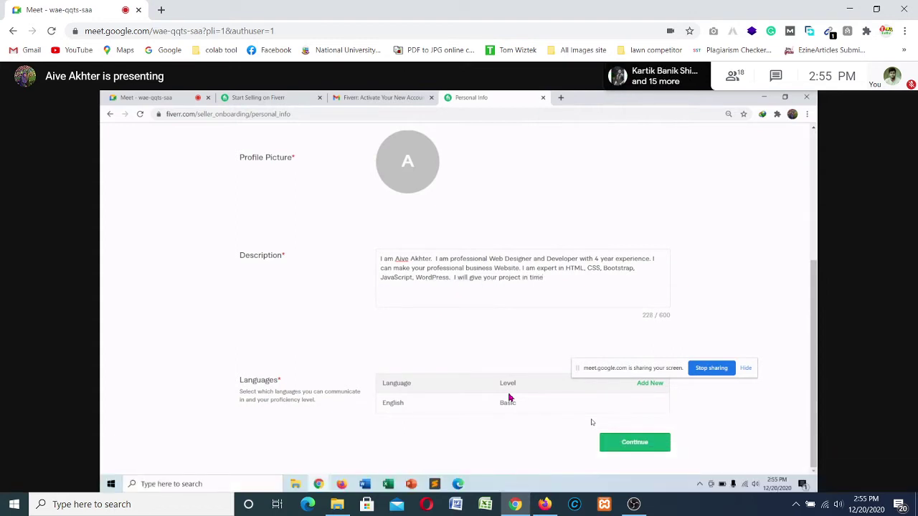
mouse_move(404, 317)
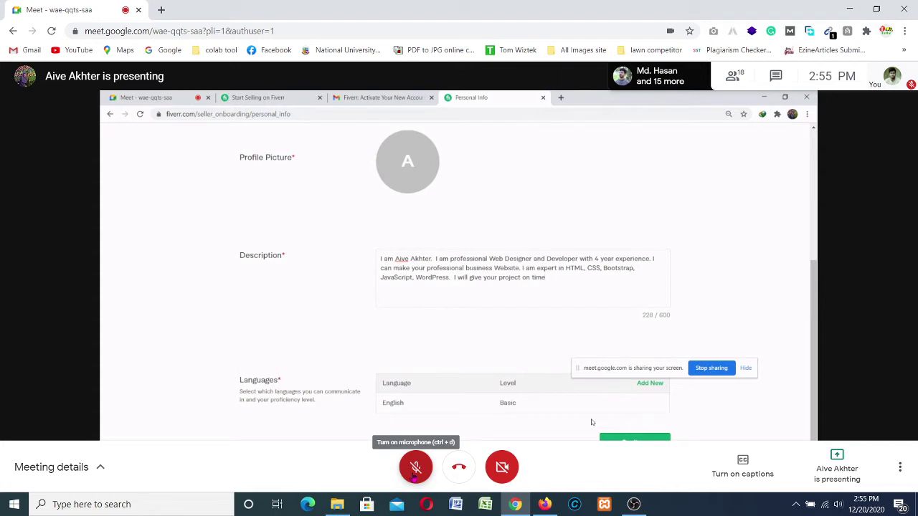
left_click(415, 469)
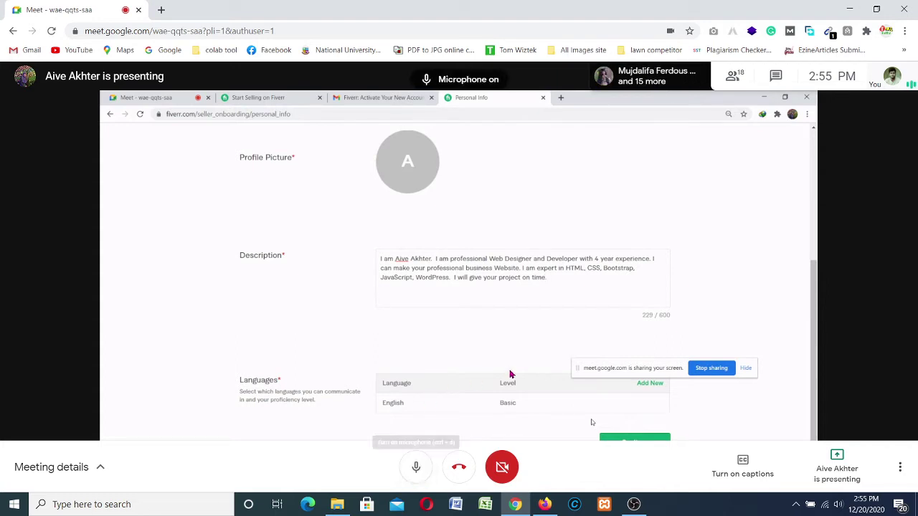
mouse_move(489, 328)
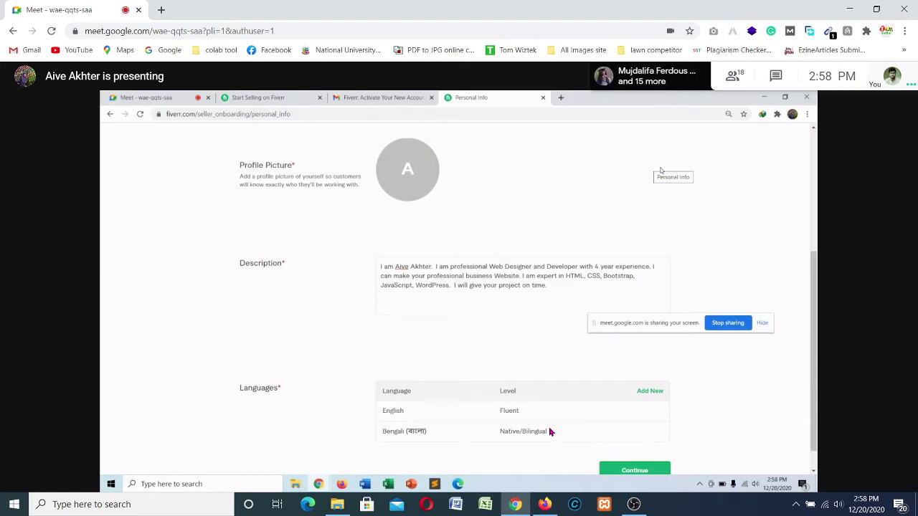
- Mute the meeting microphone and toggle the mute of the Mic/Aux source in OBS
left_click(416, 466)
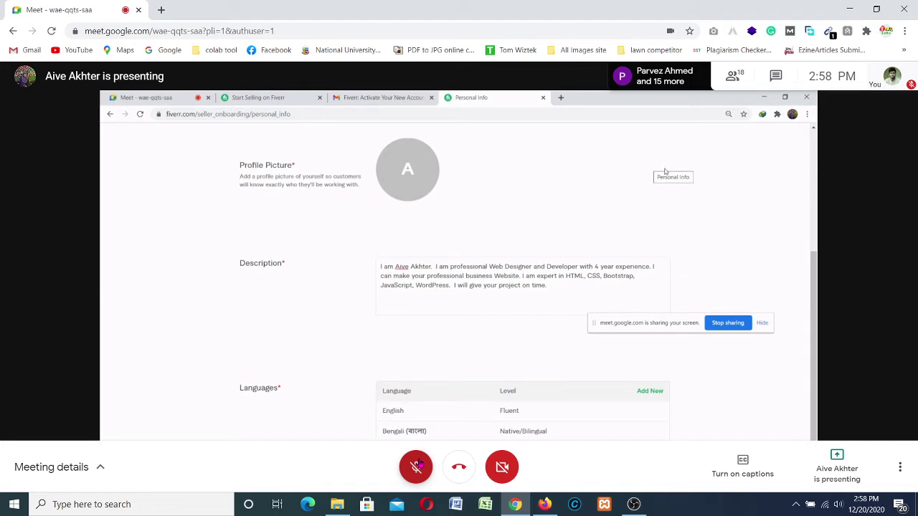
left_click(634, 505)
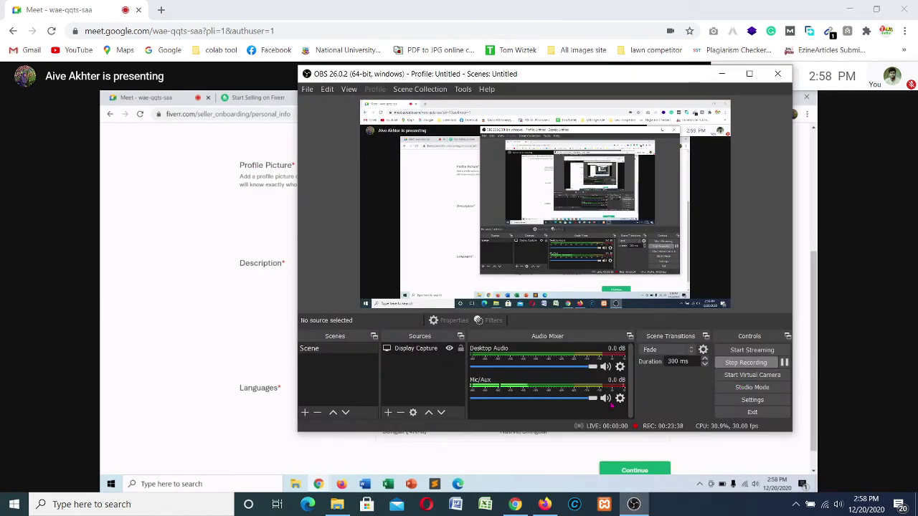
left_click(607, 400)
left_click(724, 73)
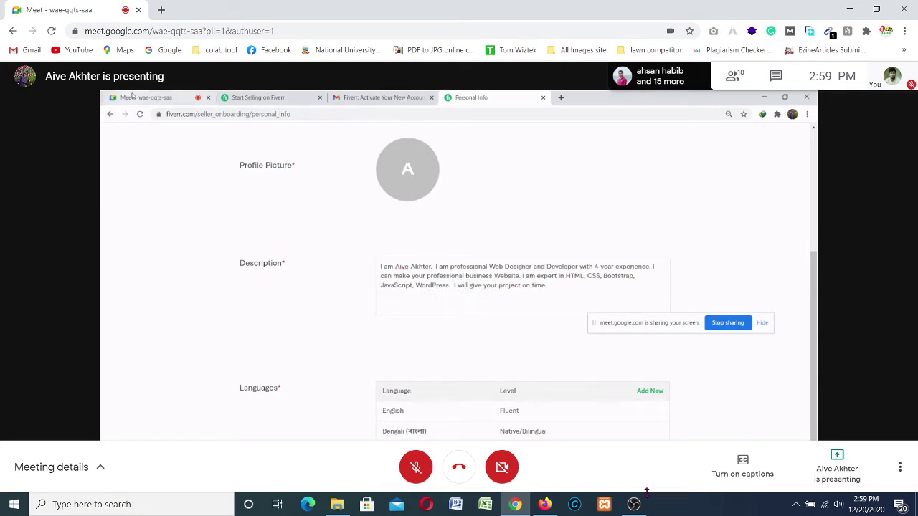
- Unmute the meeting microphone briefly and mute it again
mouse_move(630, 510)
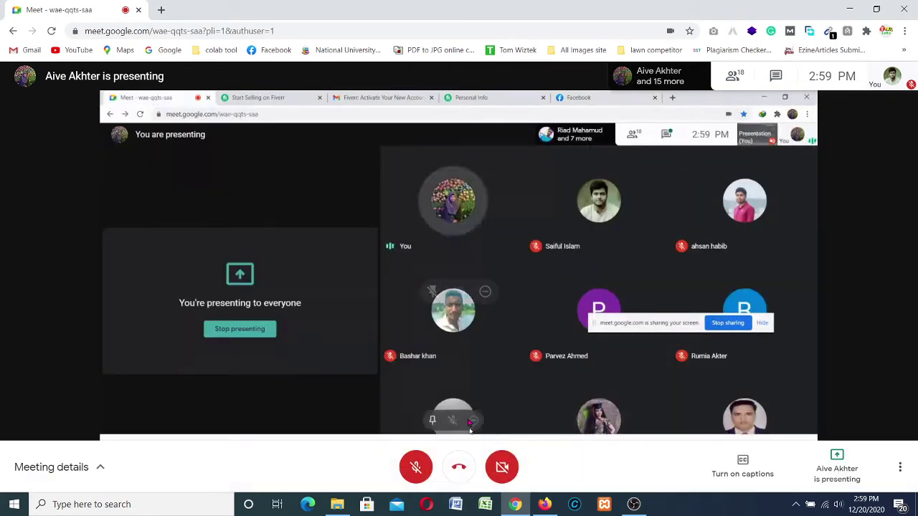
left_click(416, 467)
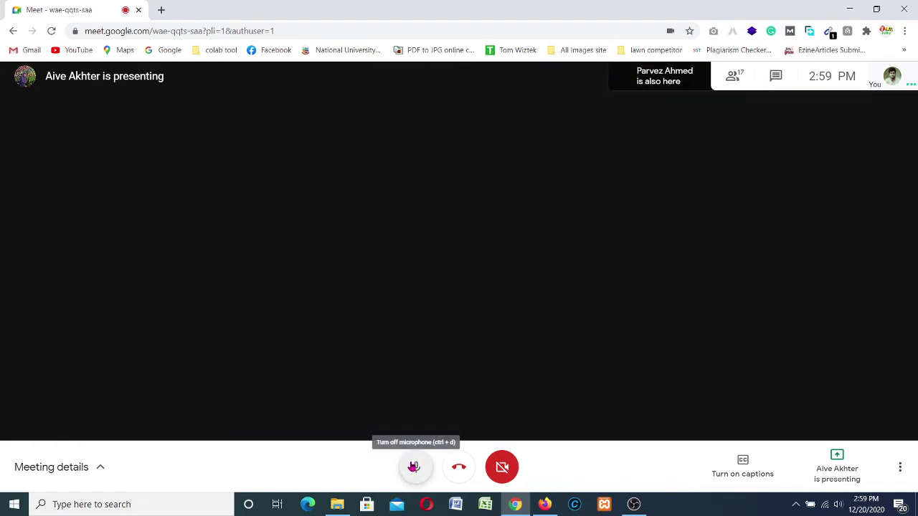
left_click(414, 467)
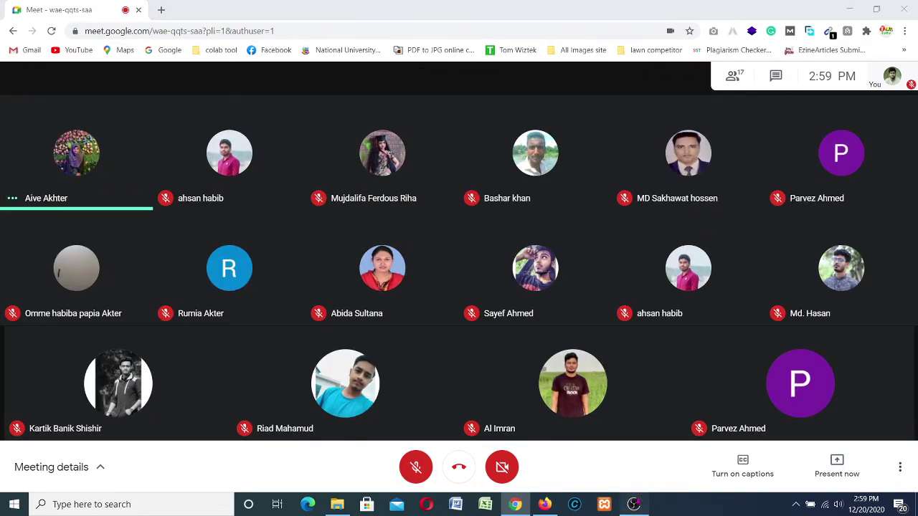
- Pause and resume the recording in OBS, and mute the meeting microphone once the next participant's presentation is over
left_click(634, 504)
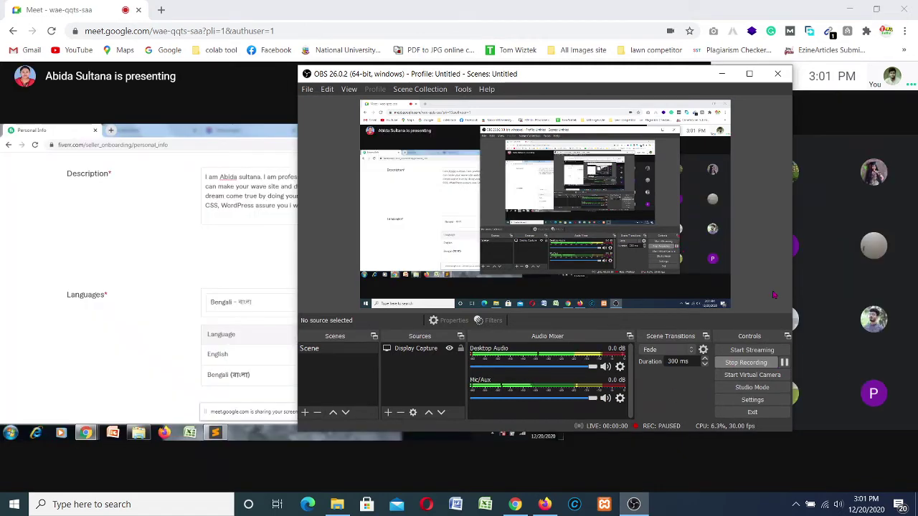
left_click(722, 73)
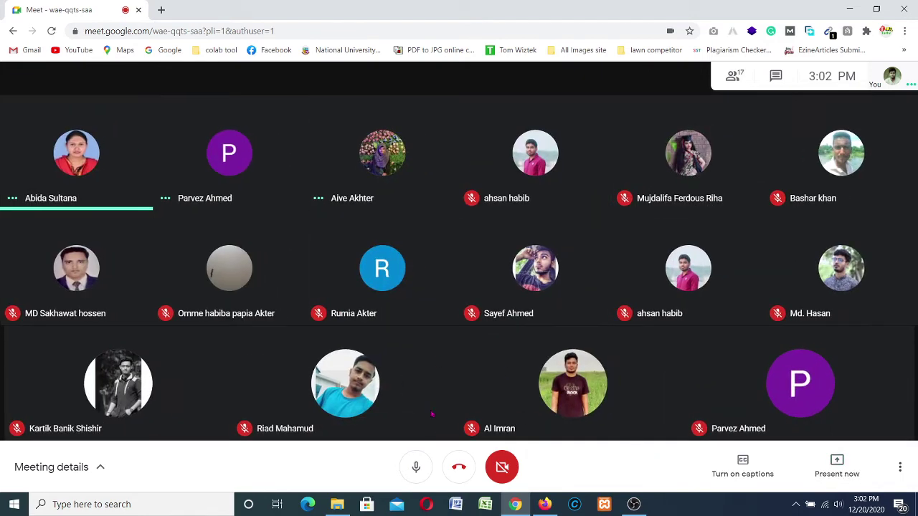
left_click(417, 468)
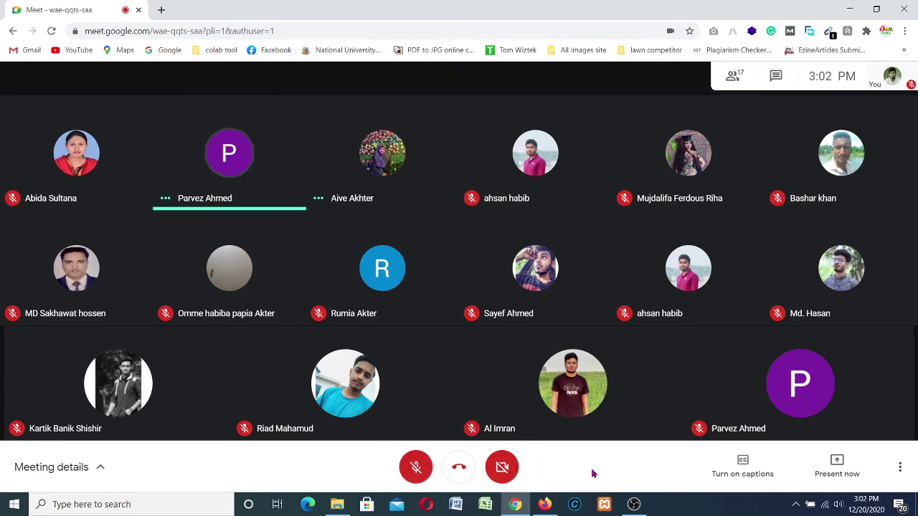
left_click(634, 505)
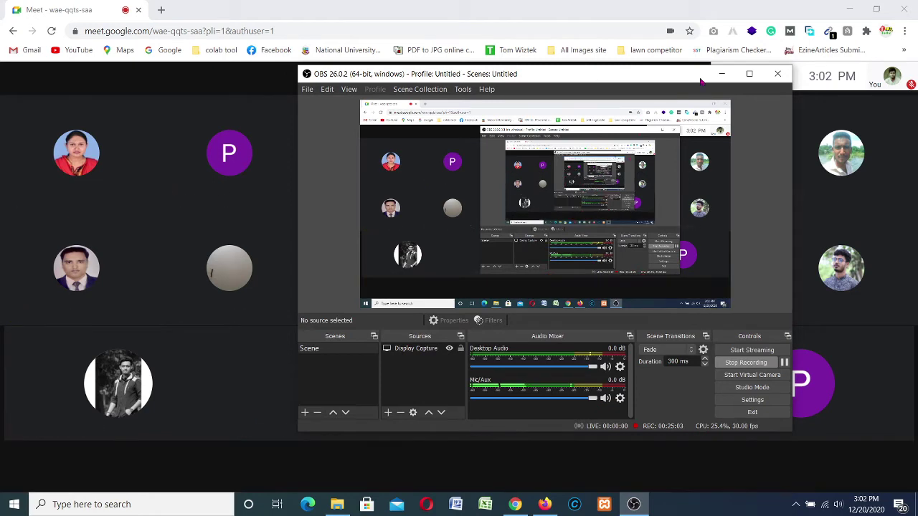
left_click(721, 74)
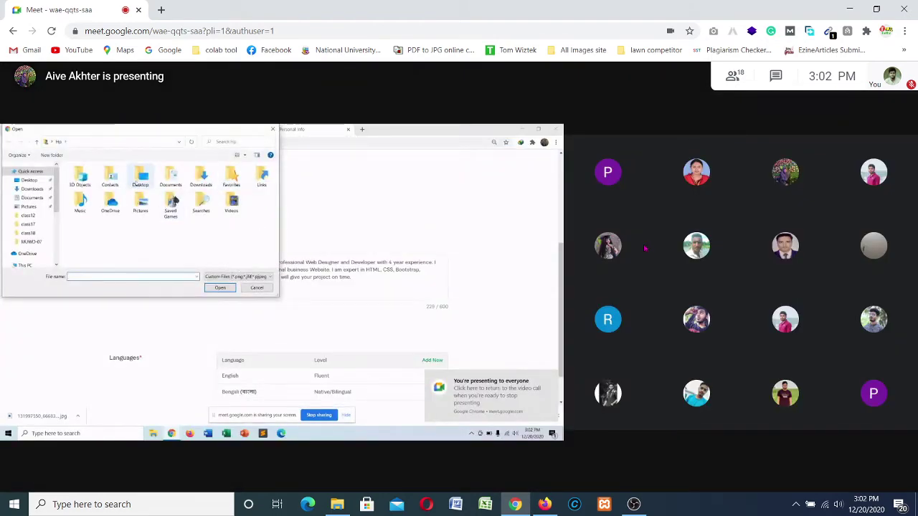
- Unmute the meeting microphone while the presenter continues with the Fiverr Personal Info form
mouse_move(434, 465)
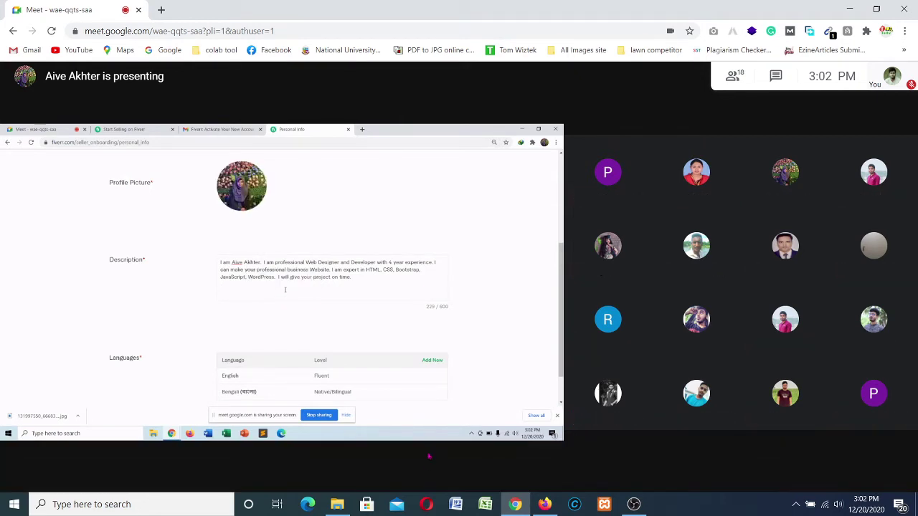
left_click(416, 467)
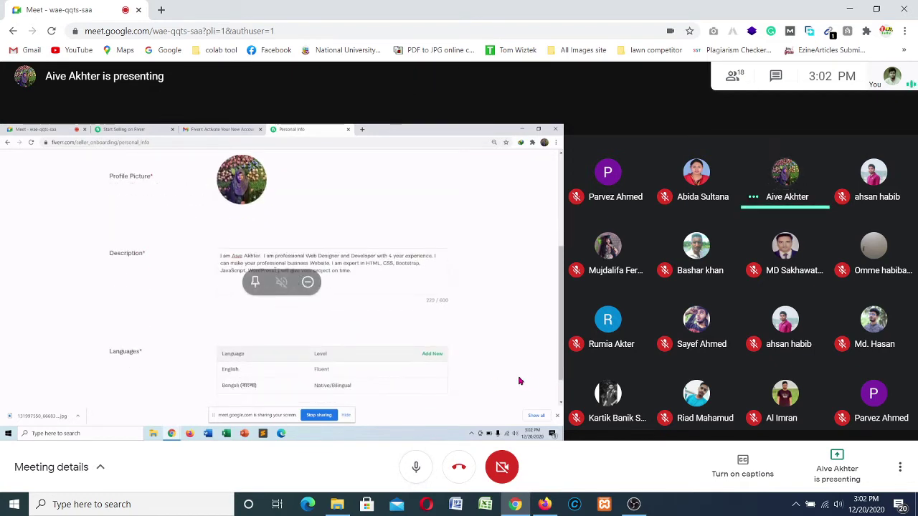
mouse_move(642, 506)
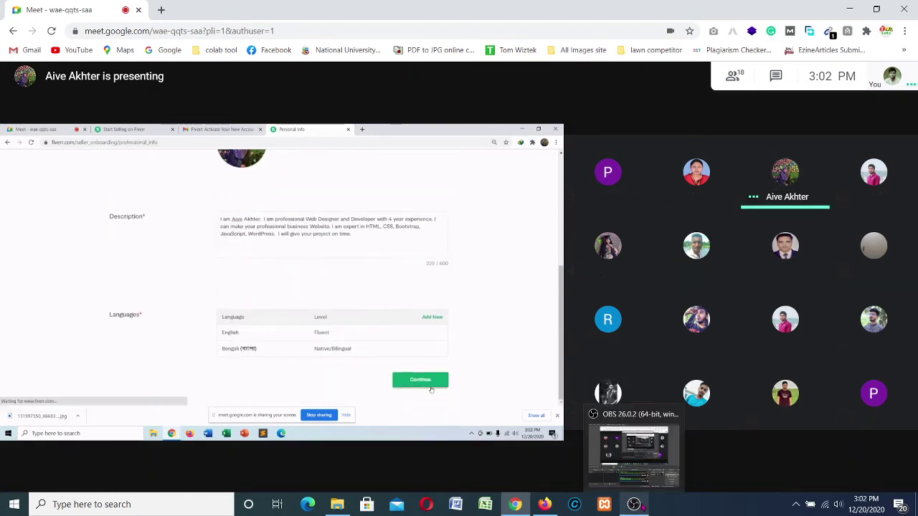